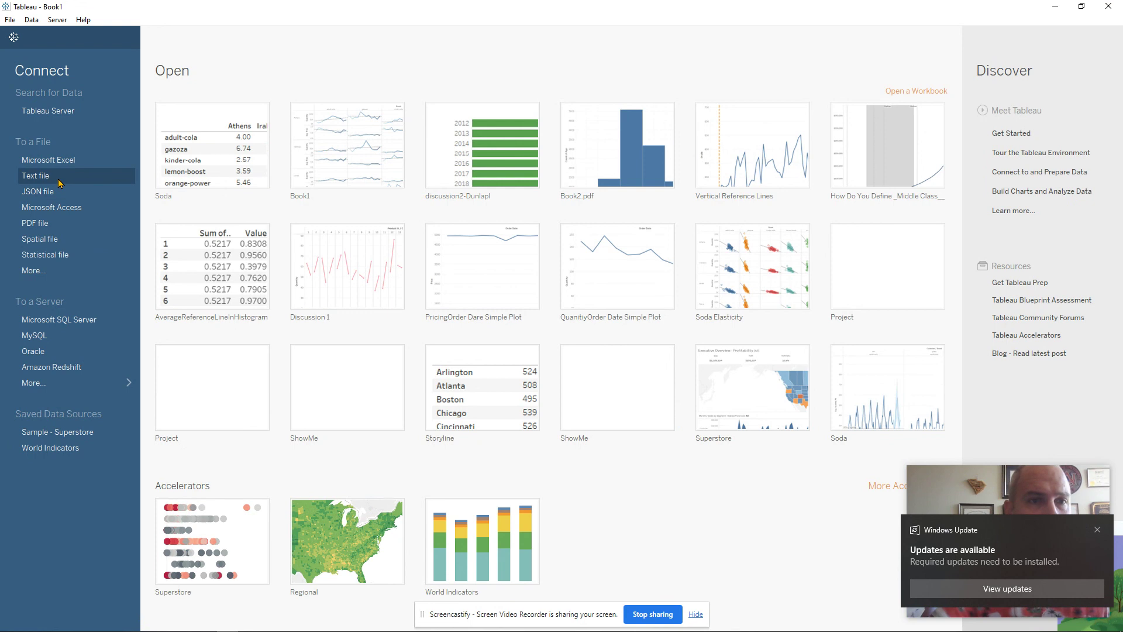
# - Connect to the soda.csv text file, clean it with Data Interpreter, and open Sheet 1
pyautogui.doubleClick(128, 98)
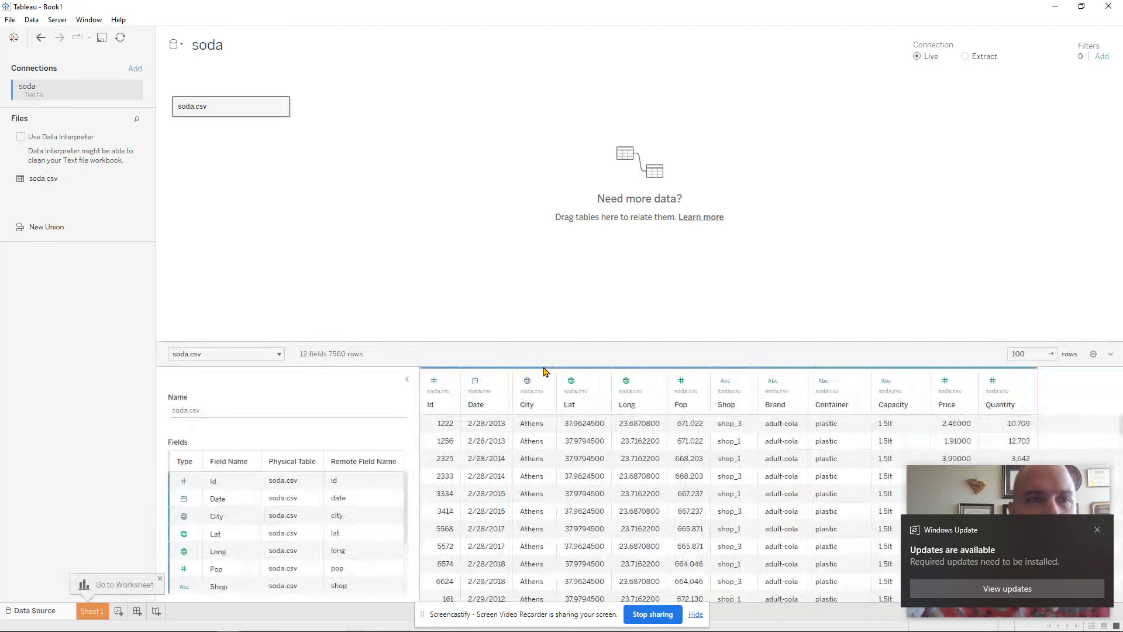
pyautogui.click(32, 140)
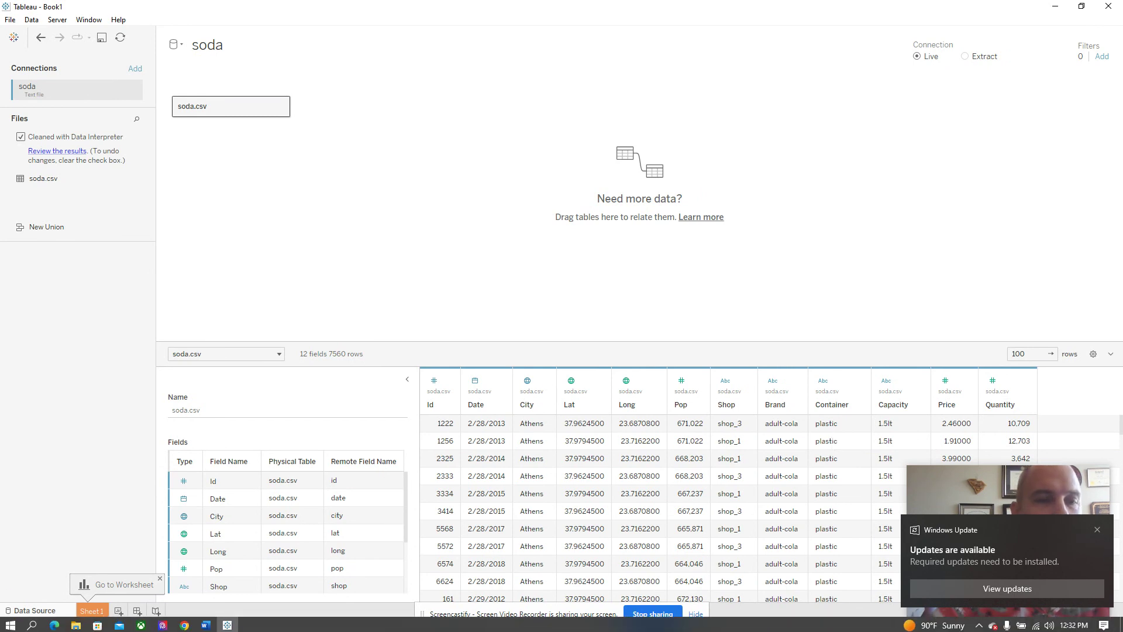
pyautogui.click(92, 611)
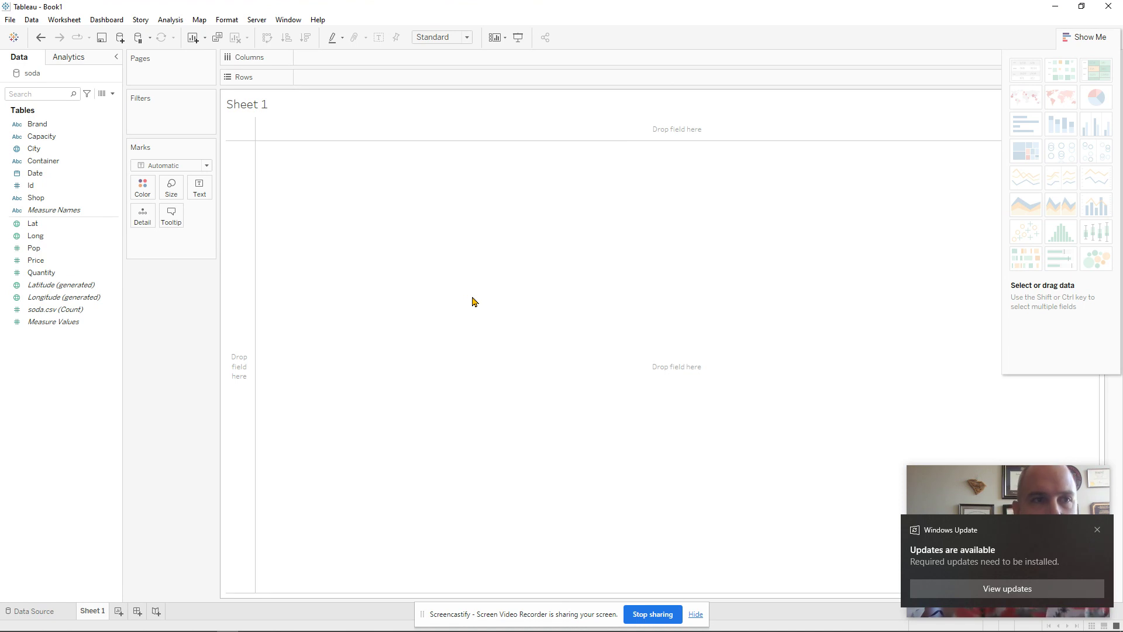
# - Examine the Brand, Capacity, City, Container and Date fields in the soda data
pyautogui.click(36, 123)
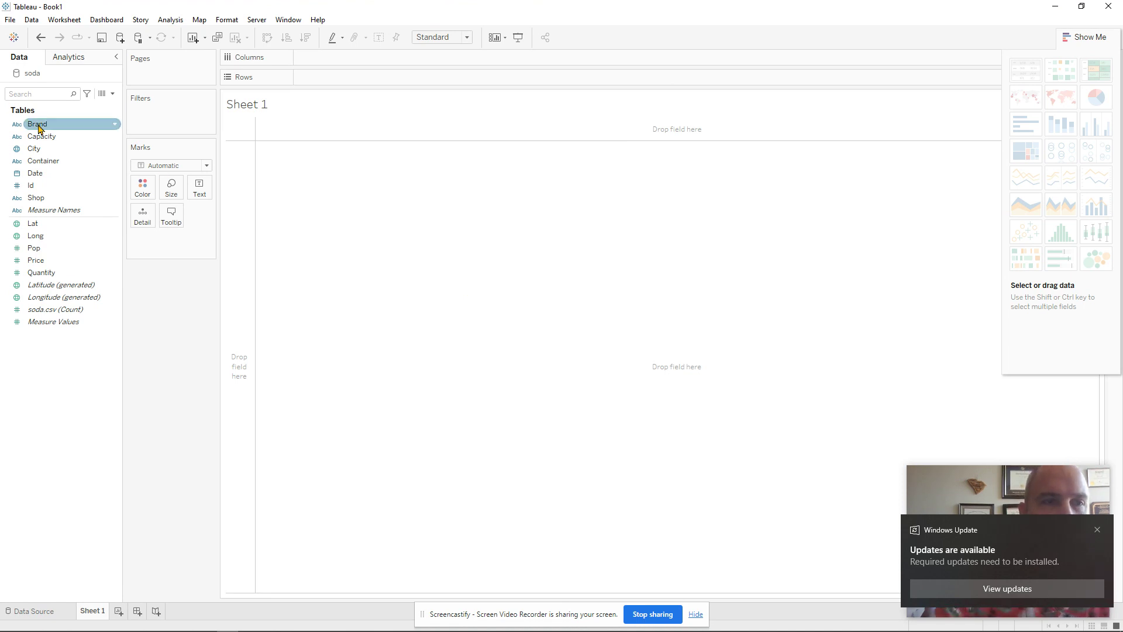
pyautogui.click(42, 136)
pyautogui.click(47, 161)
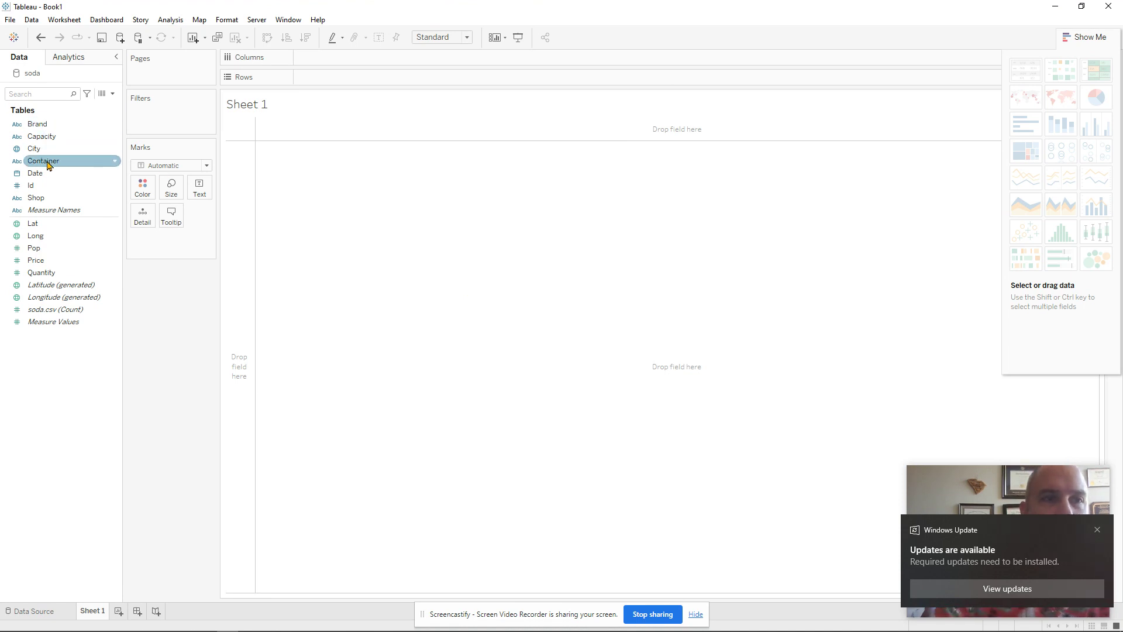
pyautogui.click(53, 138)
pyautogui.click(49, 165)
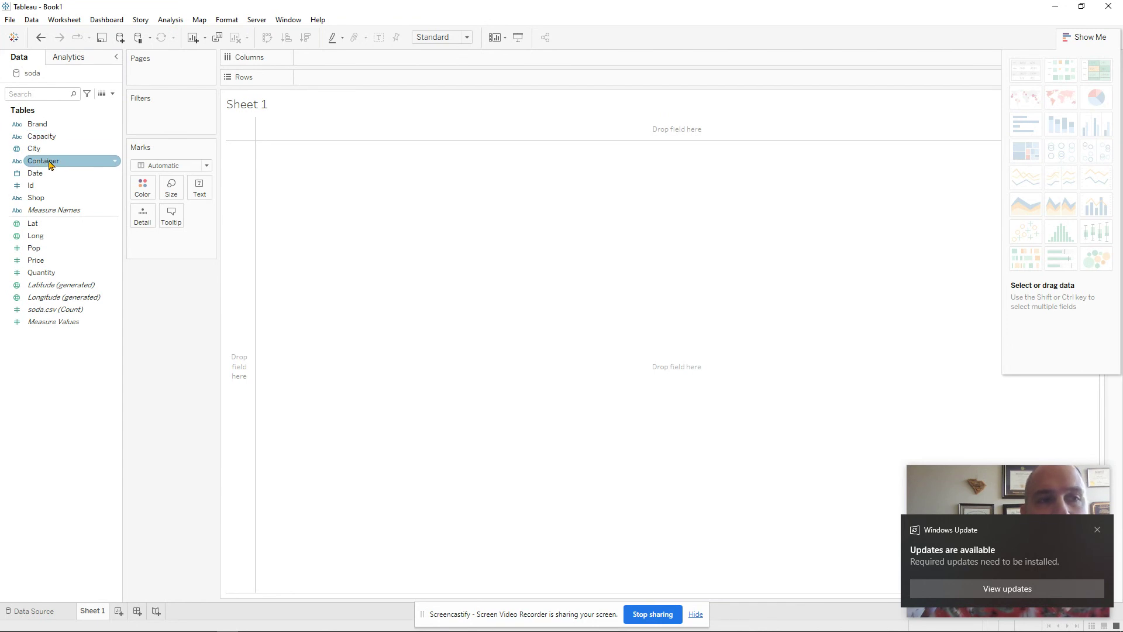
pyautogui.click(46, 153)
pyautogui.click(46, 175)
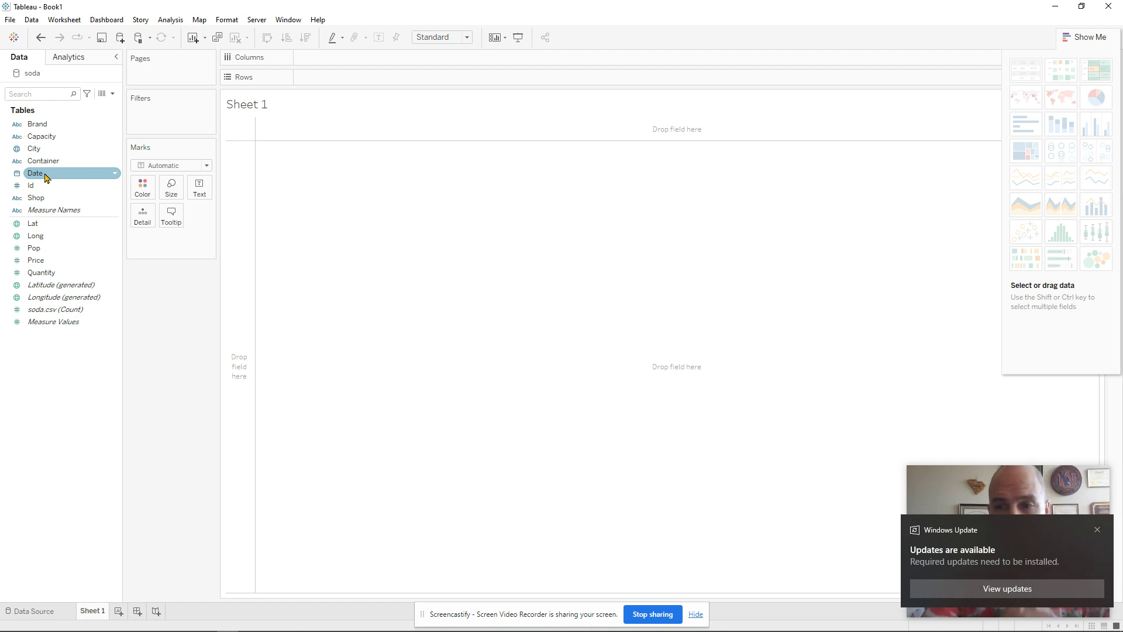
# - Dismiss the Windows Update notification
pyautogui.click(990, 344)
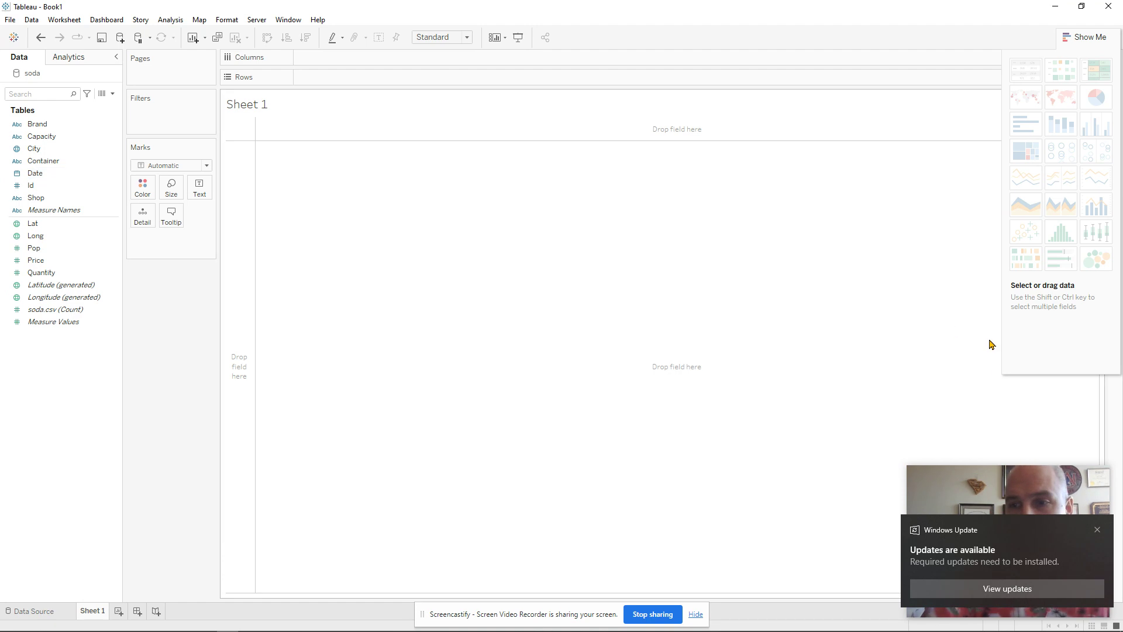
pyautogui.click(1098, 530)
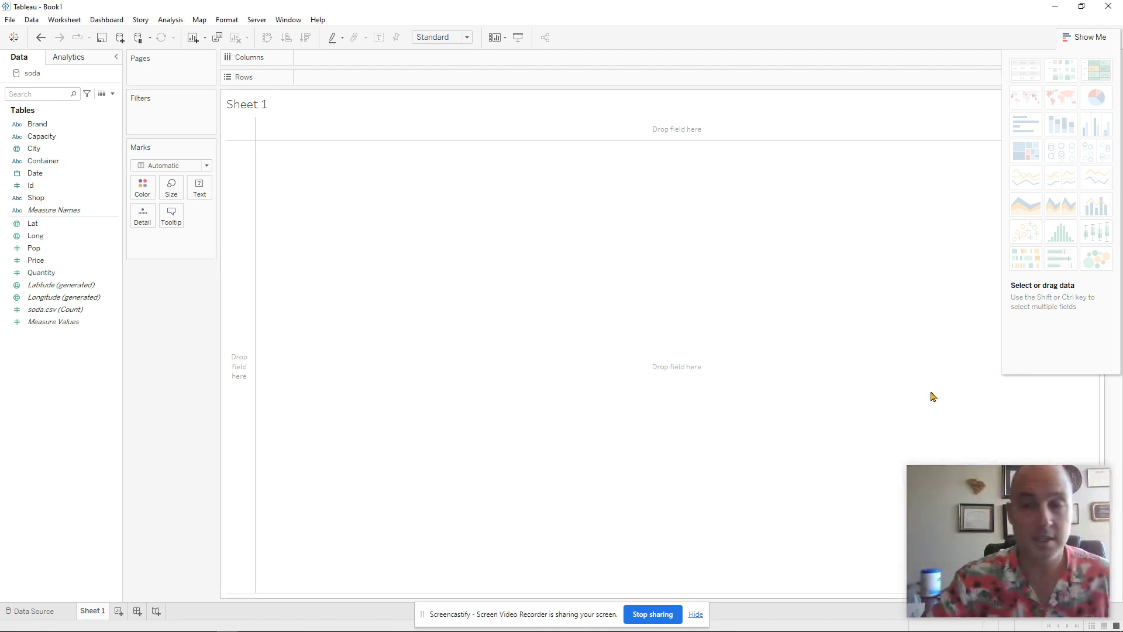
# - Filter the worksheet by Container so that only plastic is included
pyautogui.click(85, 226)
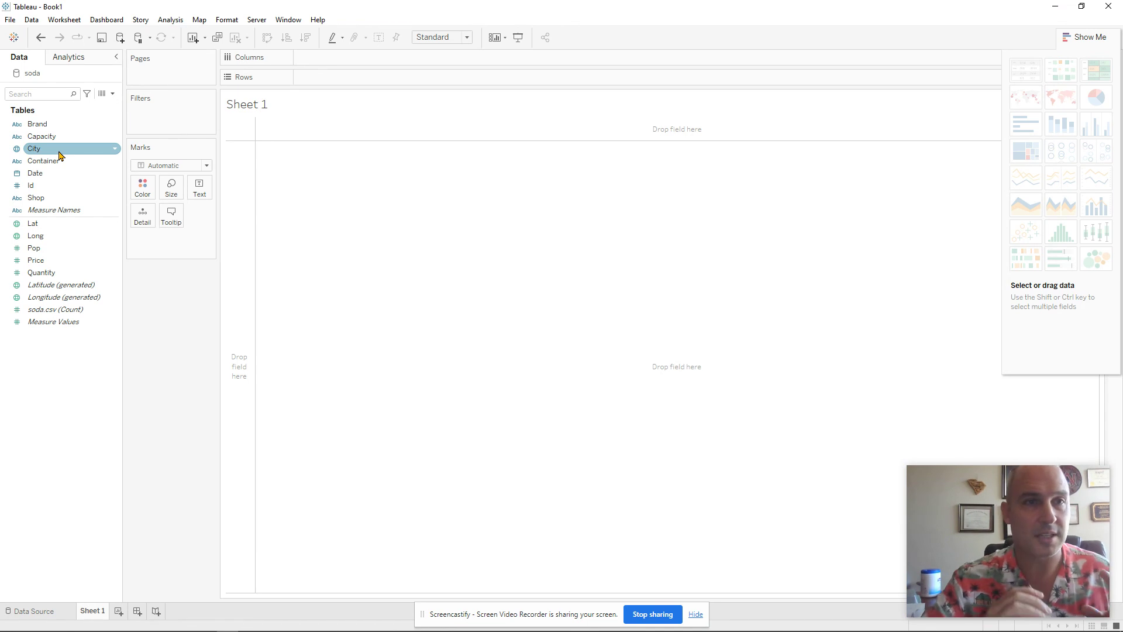
pyautogui.moveTo(57, 167); pyautogui.dragTo(167, 117)
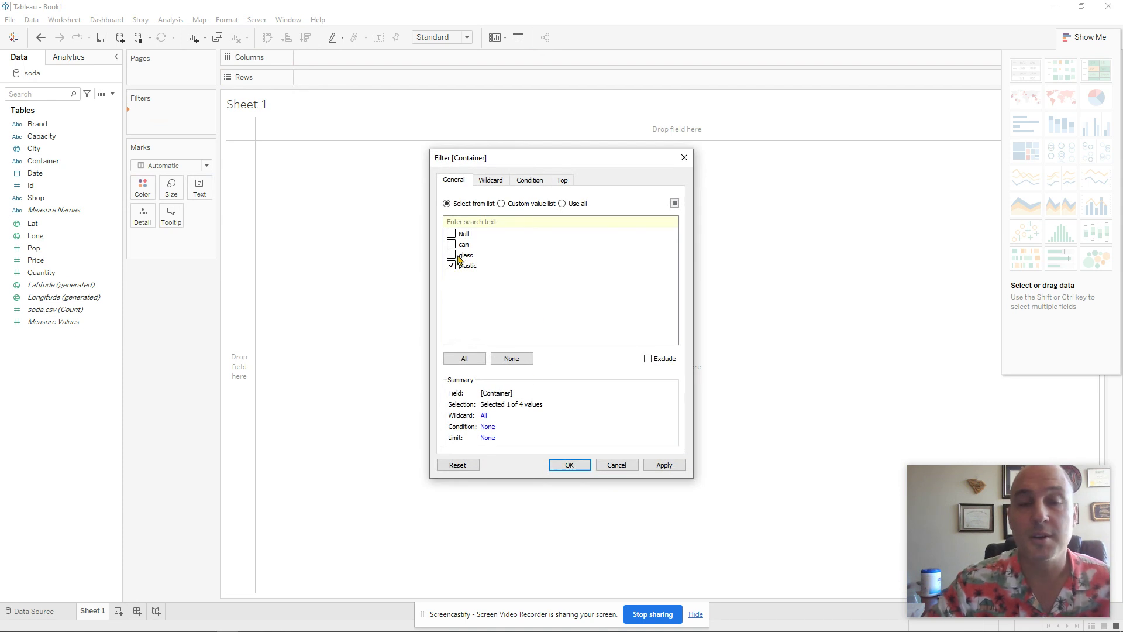
pyautogui.click(570, 465)
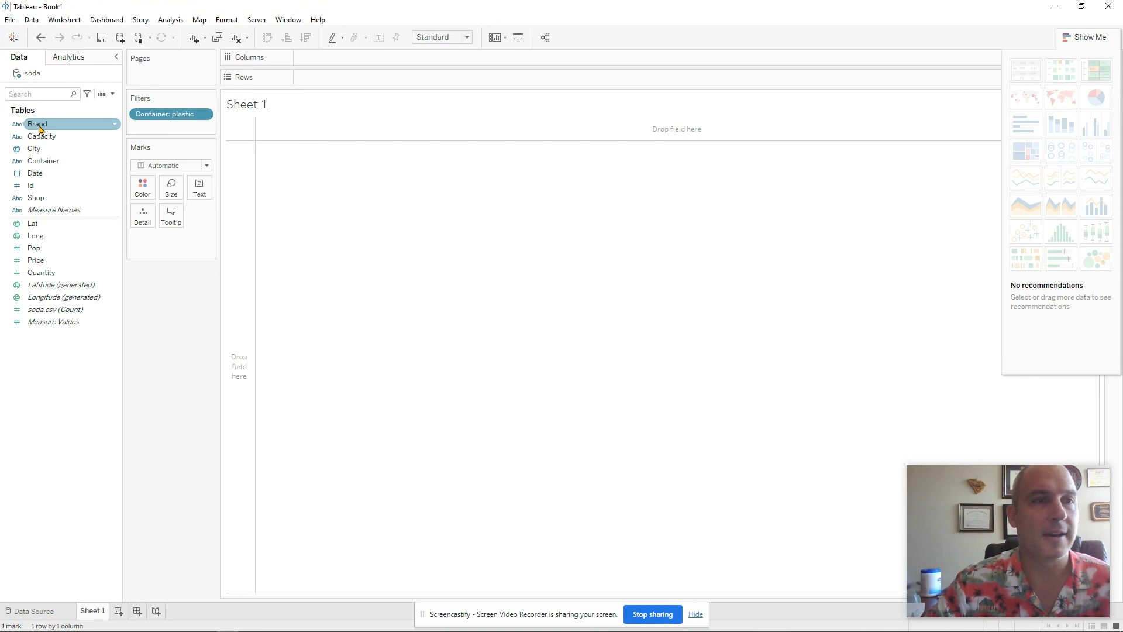
# - Build a table with Brand on the rows and City on the columns
pyautogui.moveTo(39, 129); pyautogui.dragTo(342, 82)
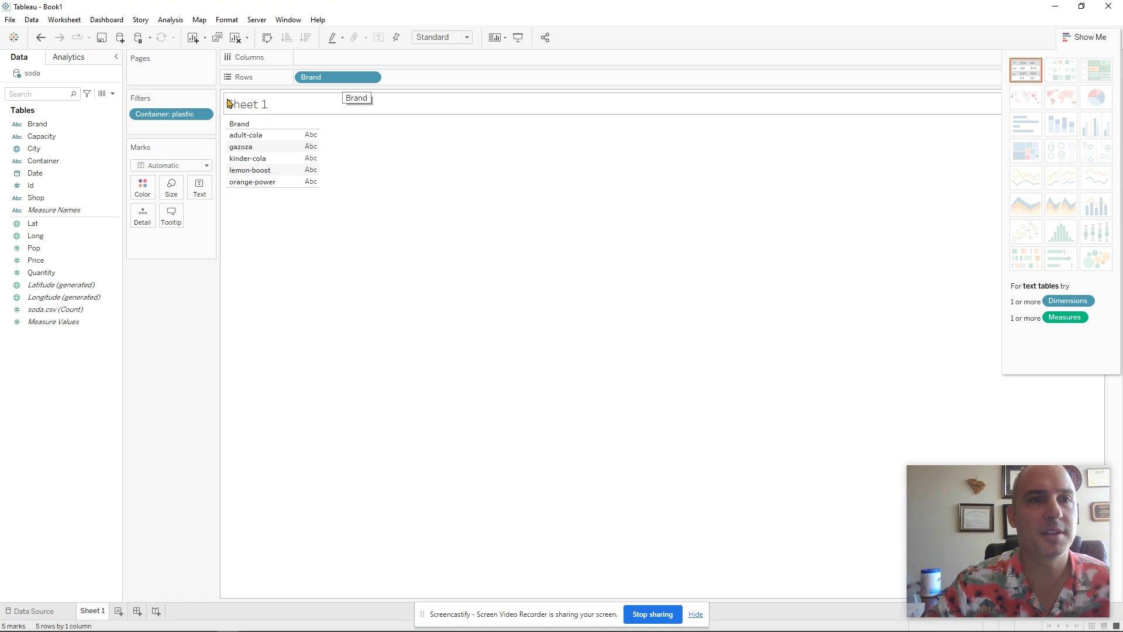
pyautogui.moveTo(55, 148); pyautogui.dragTo(334, 63)
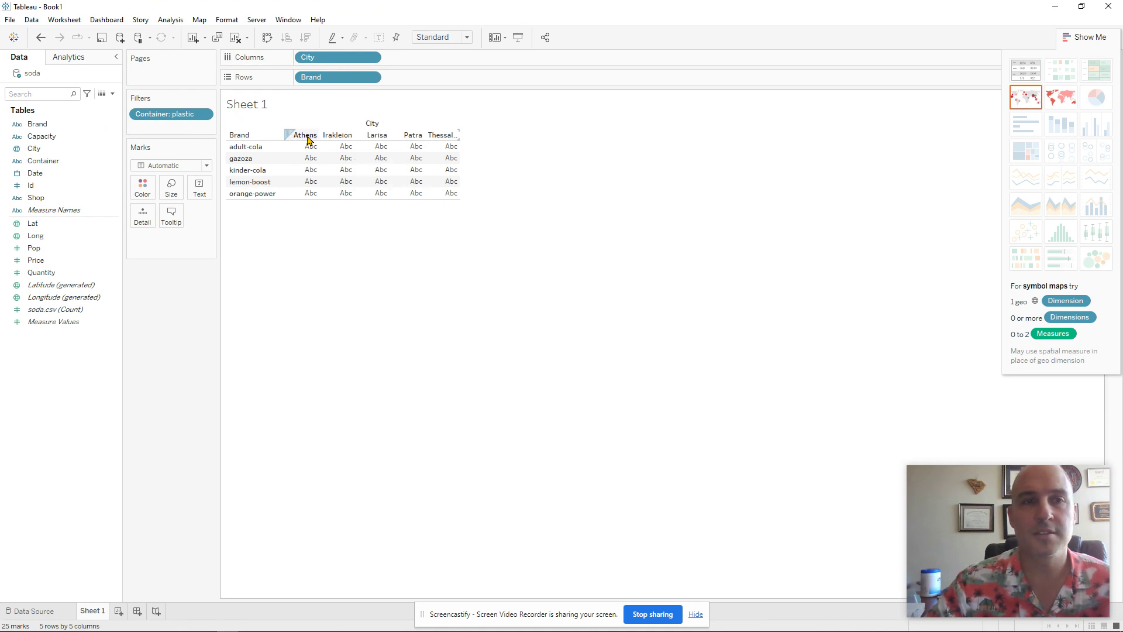
pyautogui.moveTo(299, 148)
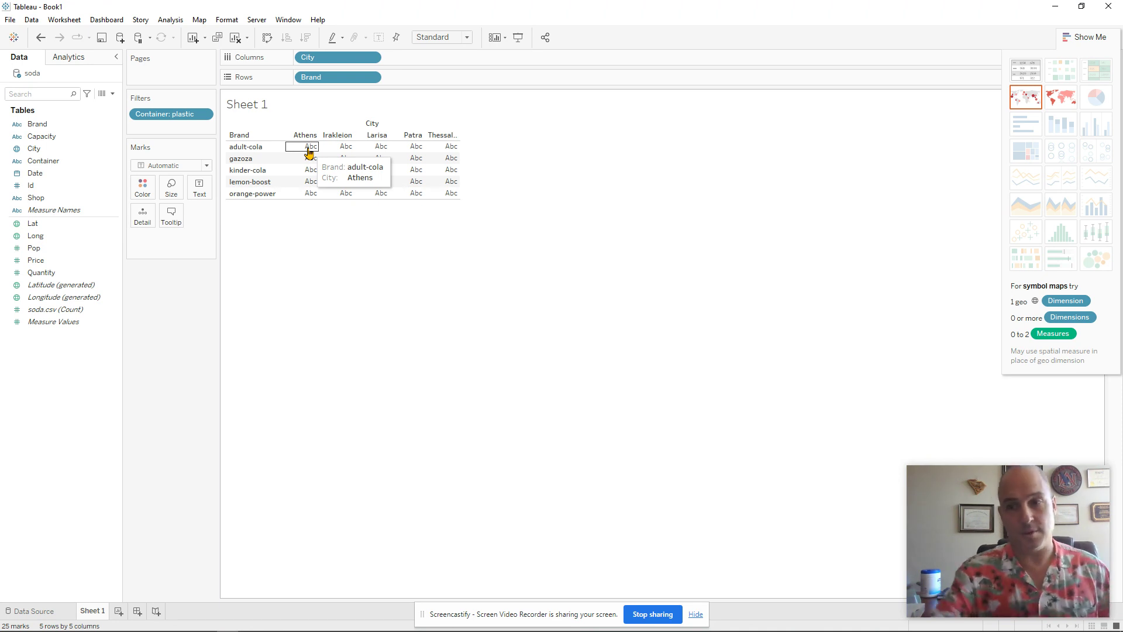
# - Fill the Brand-by-City table with Price and aggregate it as an average
pyautogui.click(58, 273)
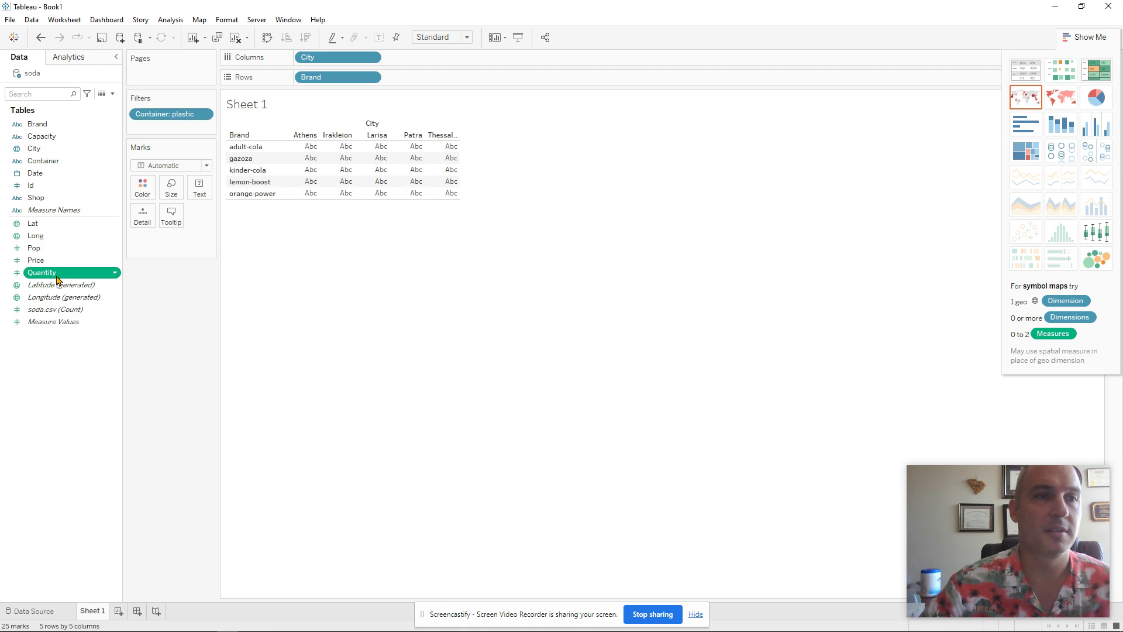
pyautogui.click(56, 262)
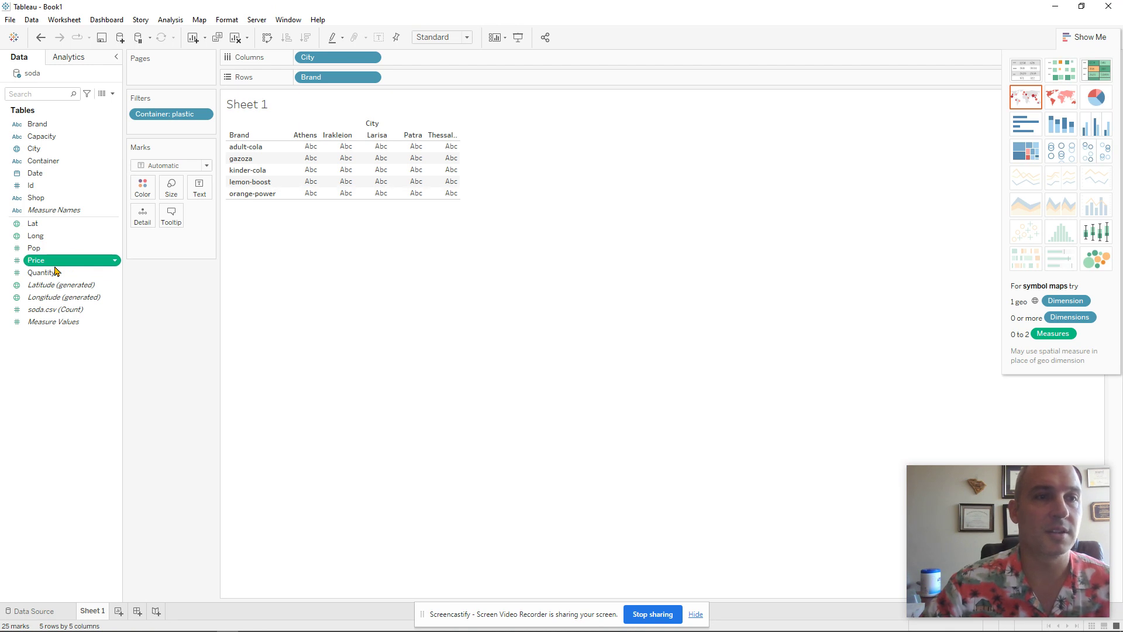
pyautogui.doubleClick(54, 266)
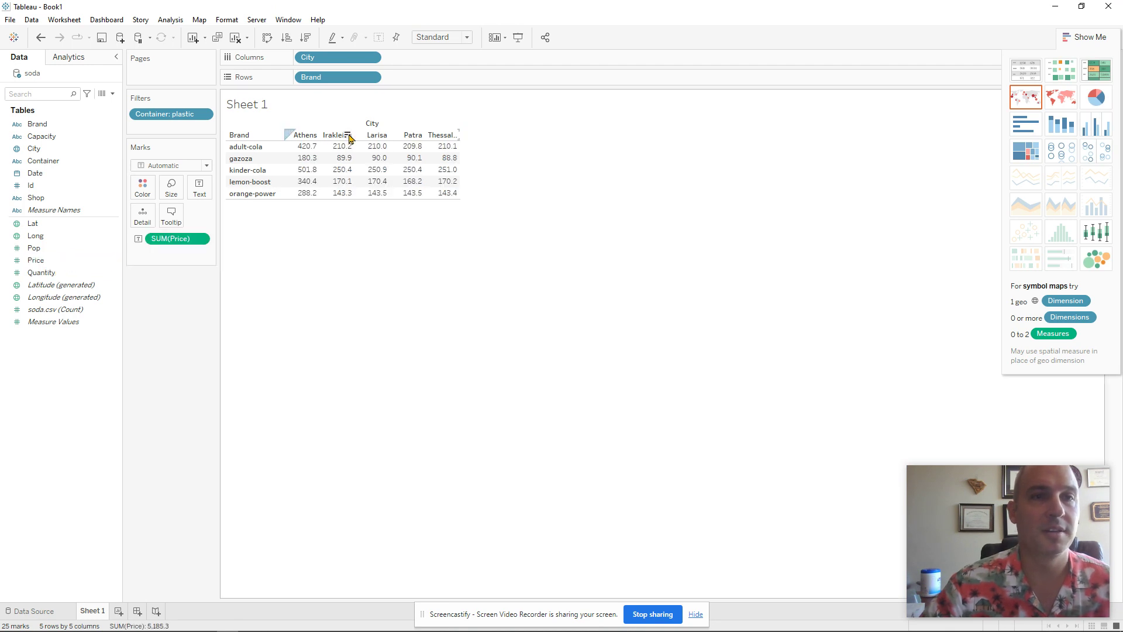
pyautogui.click(200, 240)
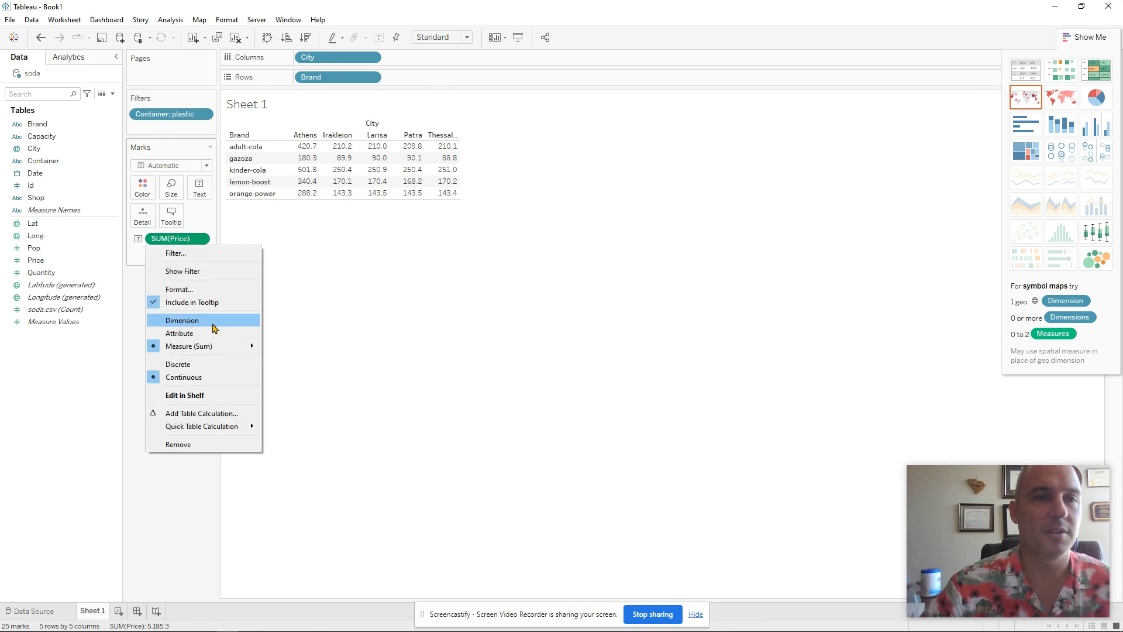
pyautogui.moveTo(213, 347)
pyautogui.click(279, 359)
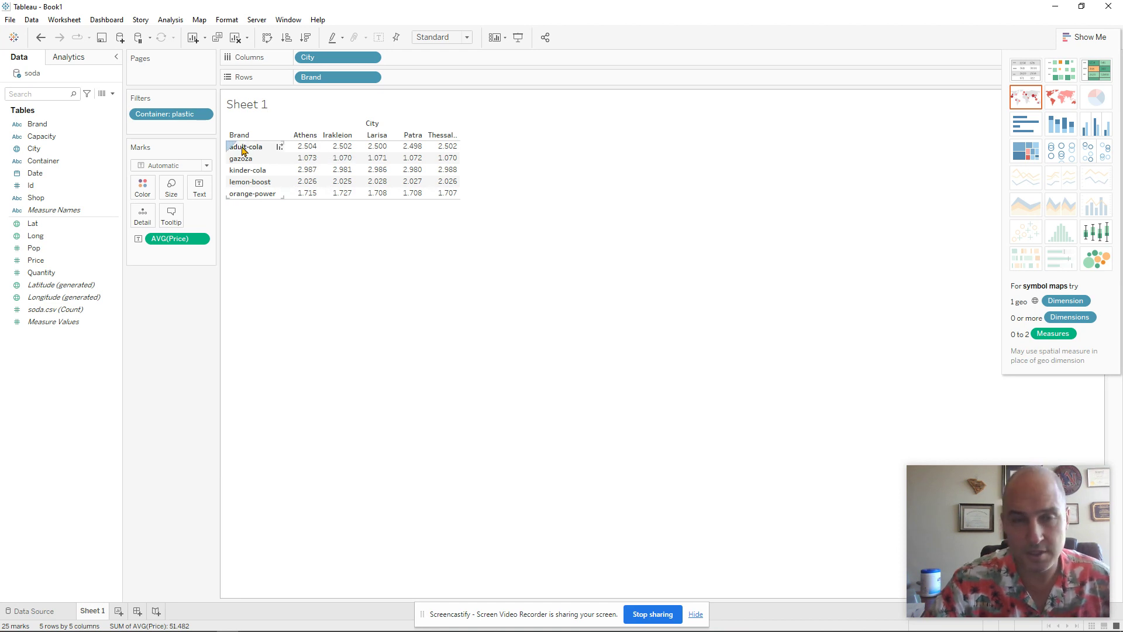
# - Remove the average Price from the Brand-by-City table
pyautogui.click(200, 240)
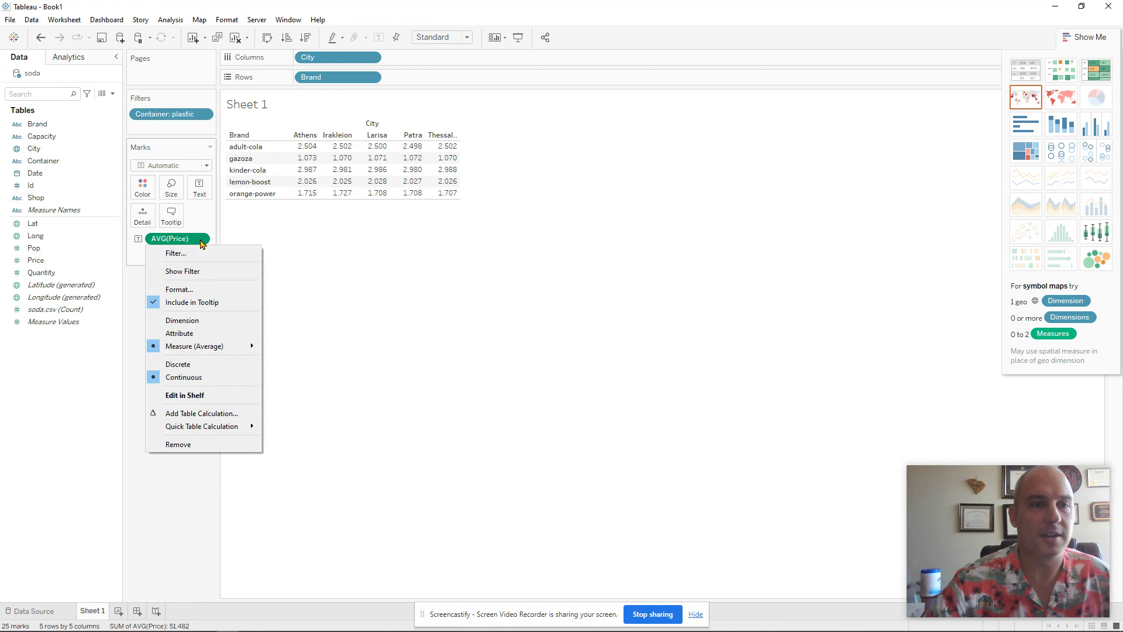
pyautogui.click(175, 443)
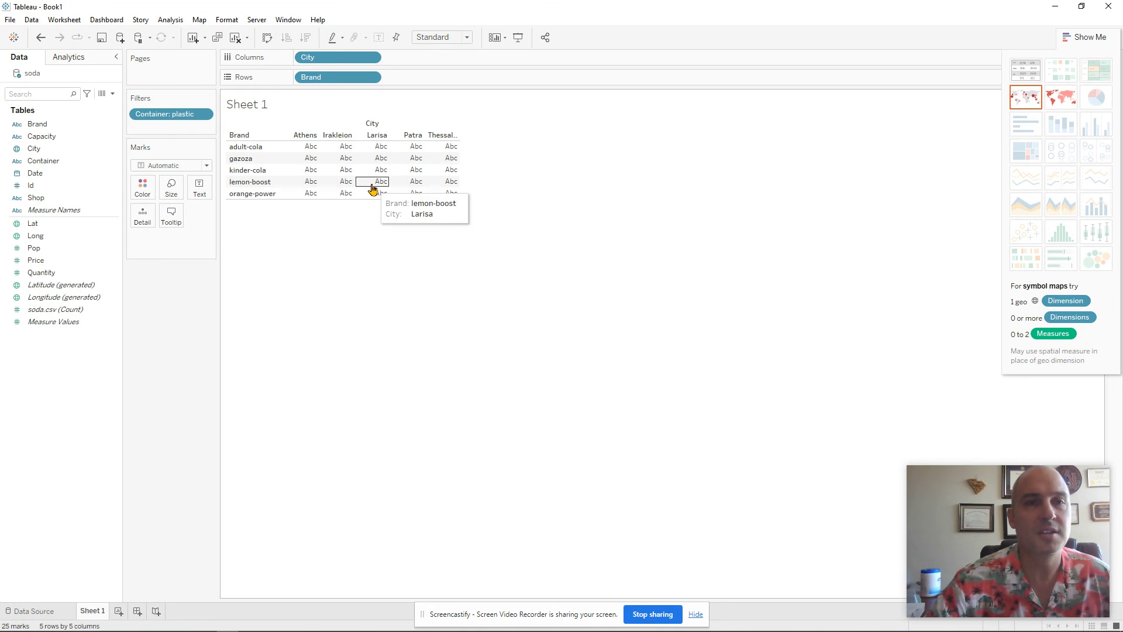
# - Add the sum of Quantity to the rows after Brand
pyautogui.moveTo(329, 159)
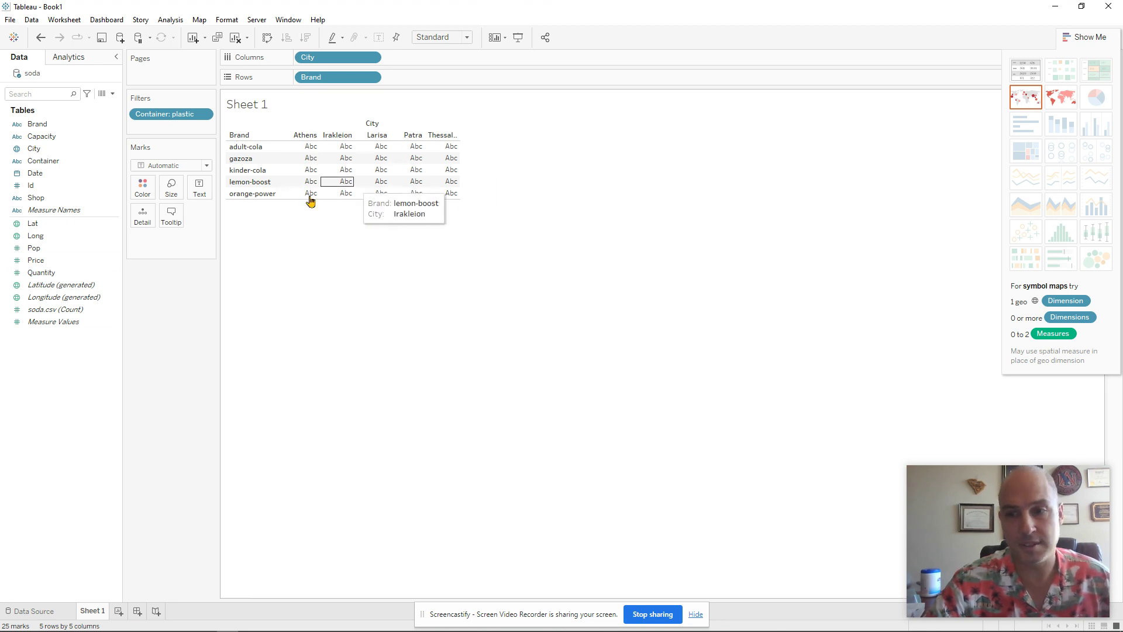
pyautogui.moveTo(341, 177)
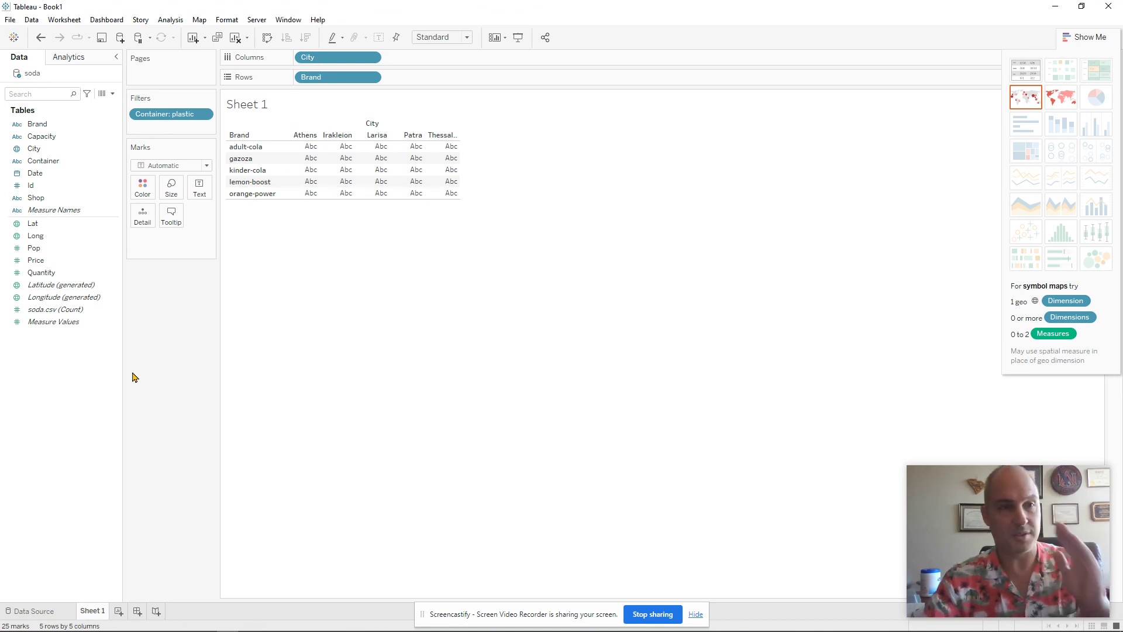
pyautogui.click(47, 273)
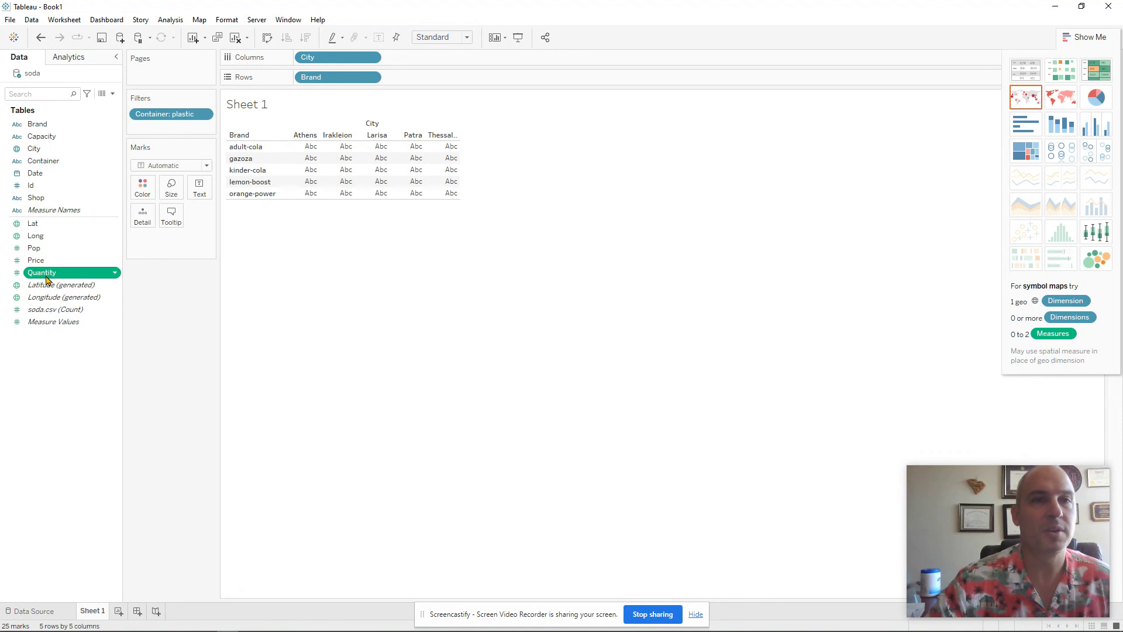
pyautogui.moveTo(44, 279); pyautogui.dragTo(444, 70)
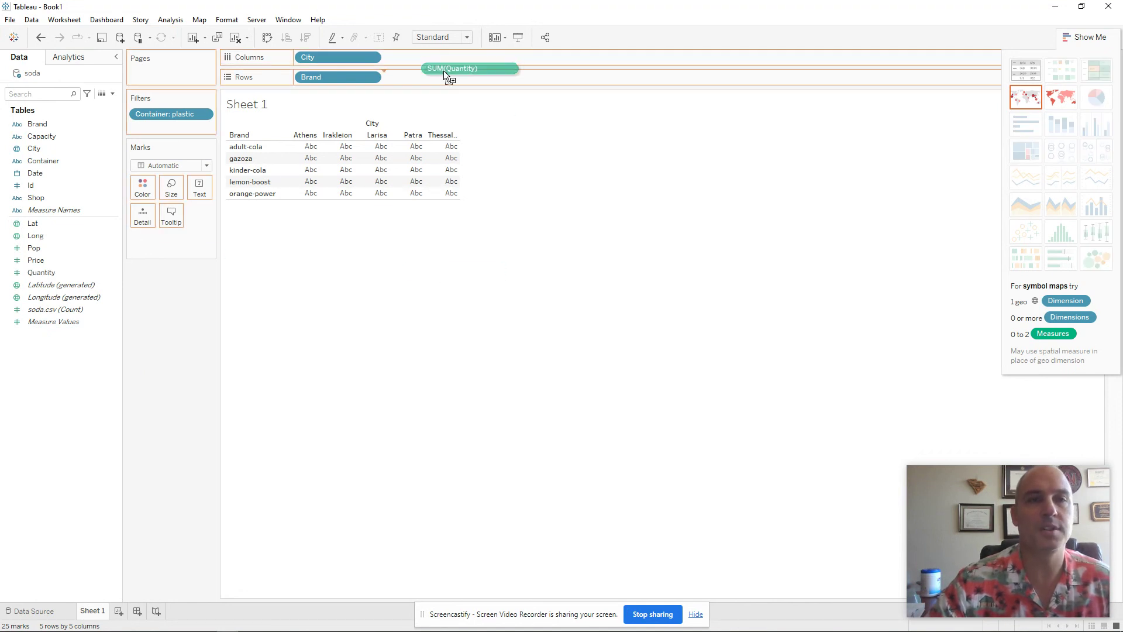
pyautogui.moveTo(444, 70); pyautogui.dragTo(443, 70)
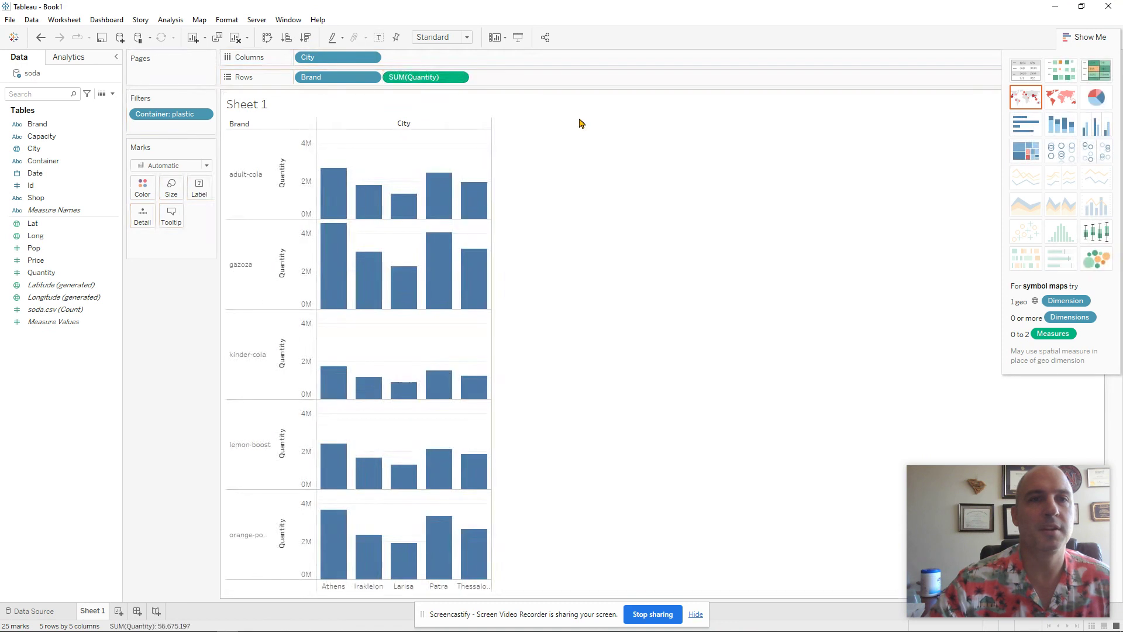
# - Add Price to the columns after City and change its aggregation to average
pyautogui.click(34, 248)
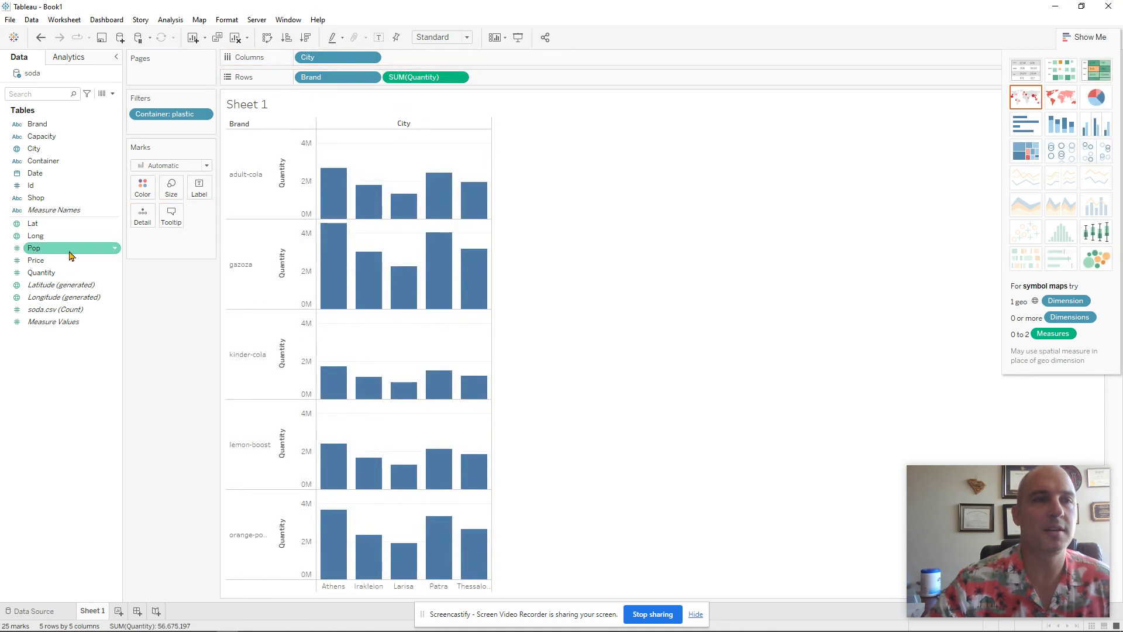
pyautogui.moveTo(94, 261); pyautogui.dragTo(434, 57)
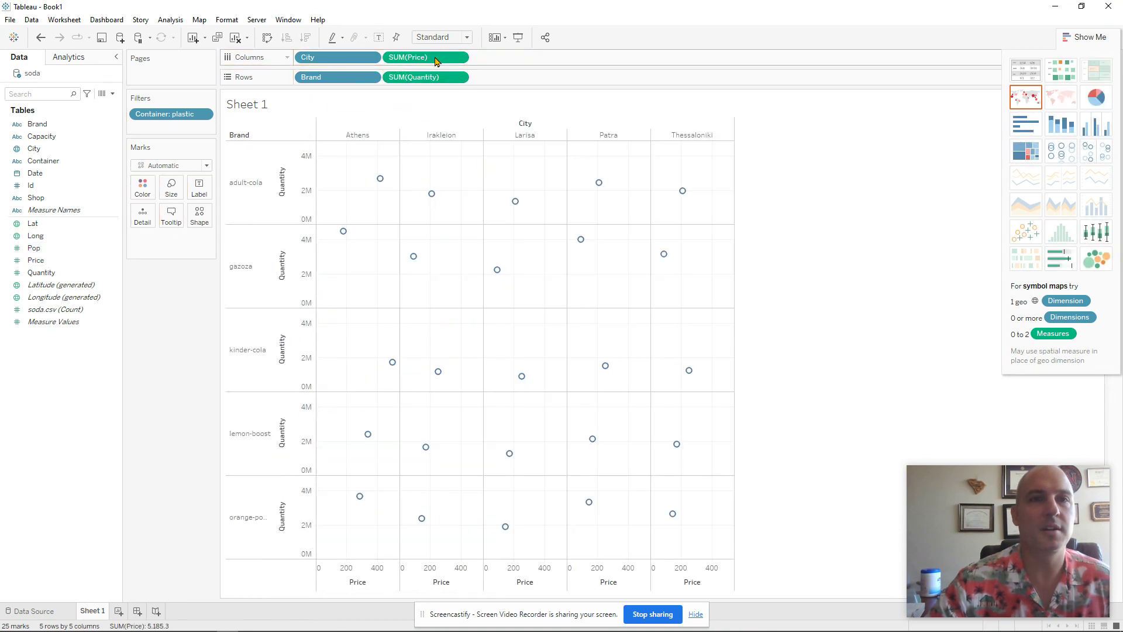
pyautogui.click(459, 57)
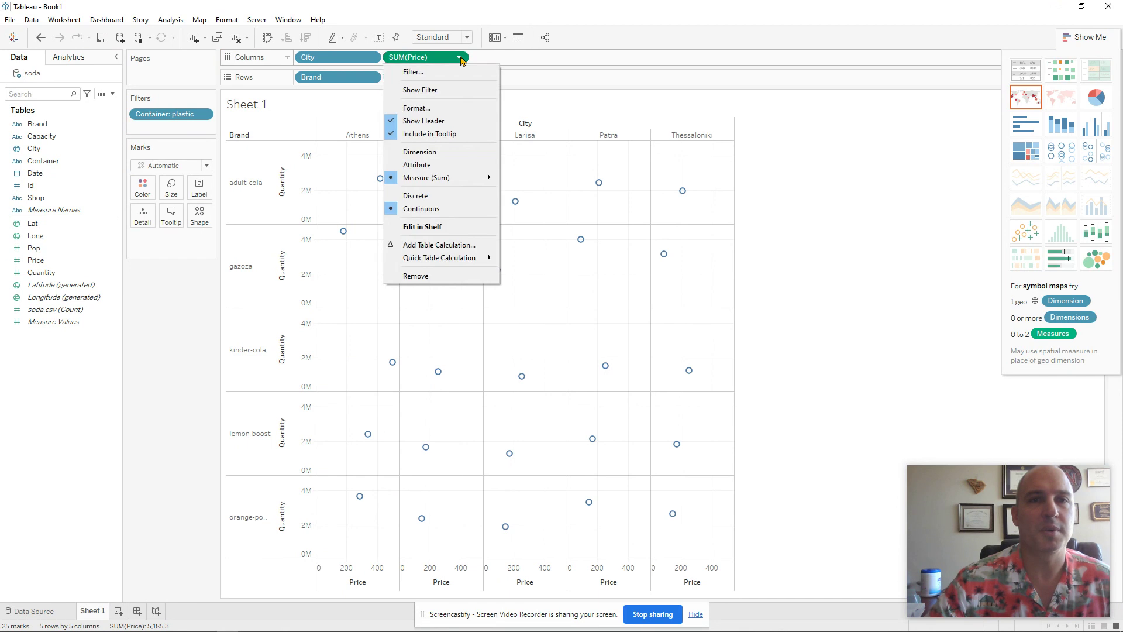
pyautogui.moveTo(464, 183)
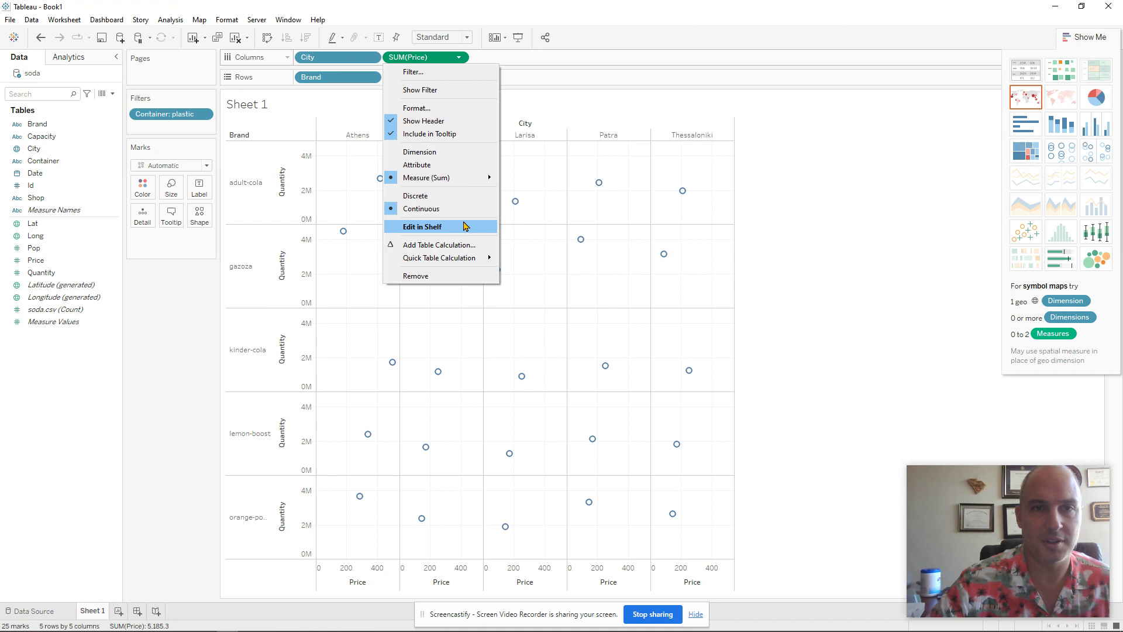
pyautogui.moveTo(476, 179)
pyautogui.click(520, 191)
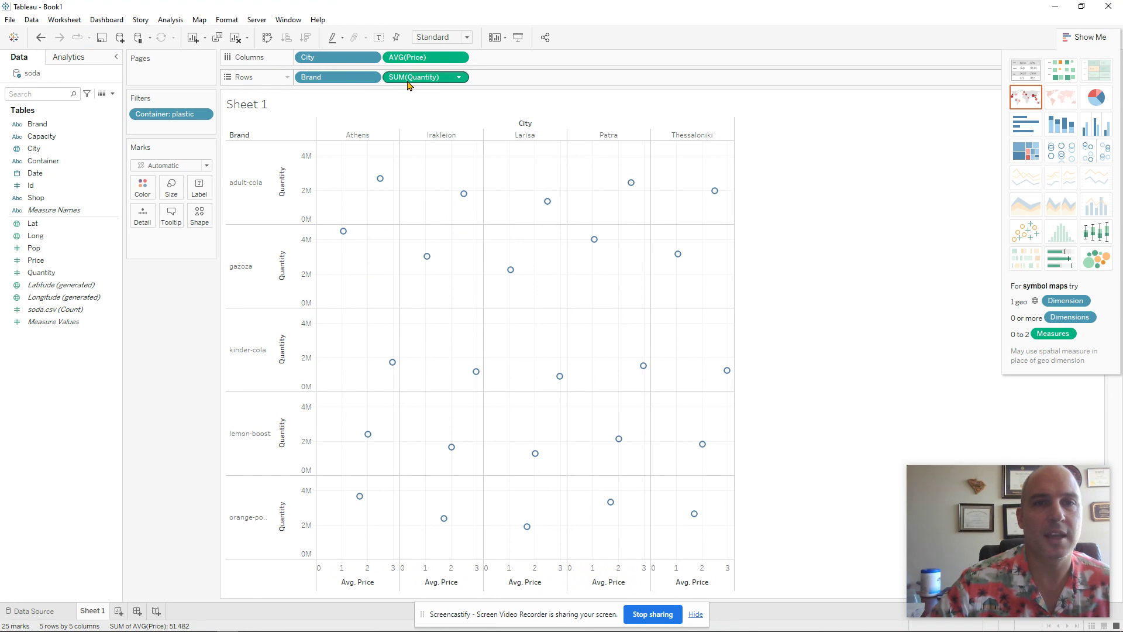
# - Add Date to the marks as detail and set it to continuous month (the month-and-year level) to break down every scatter plot
pyautogui.moveTo(378, 187)
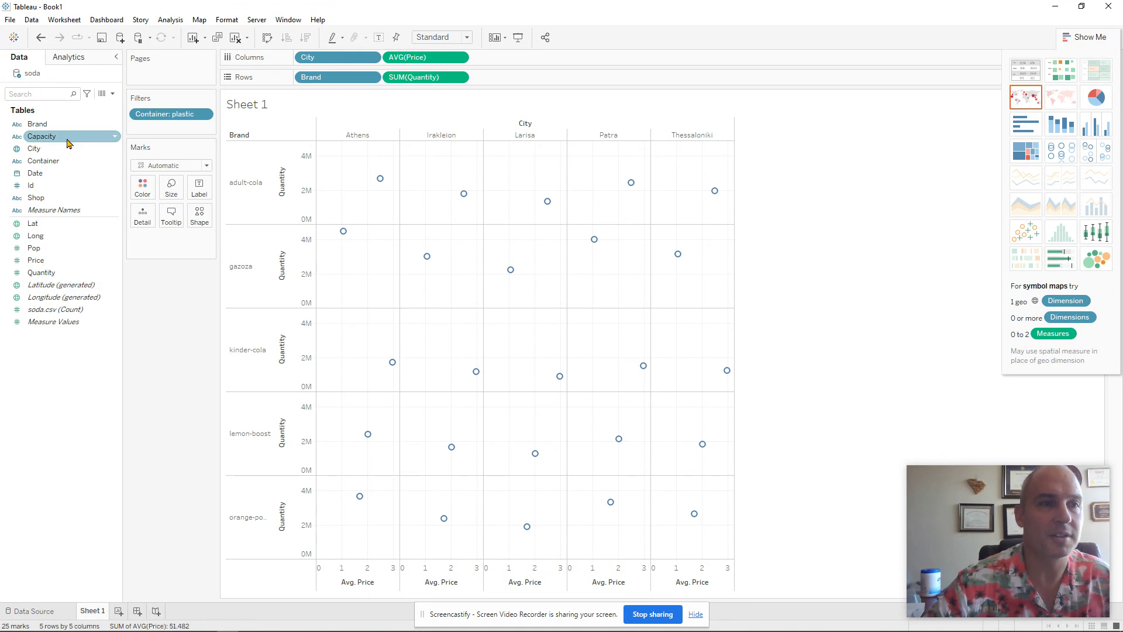
pyautogui.moveTo(59, 174); pyautogui.dragTo(149, 222)
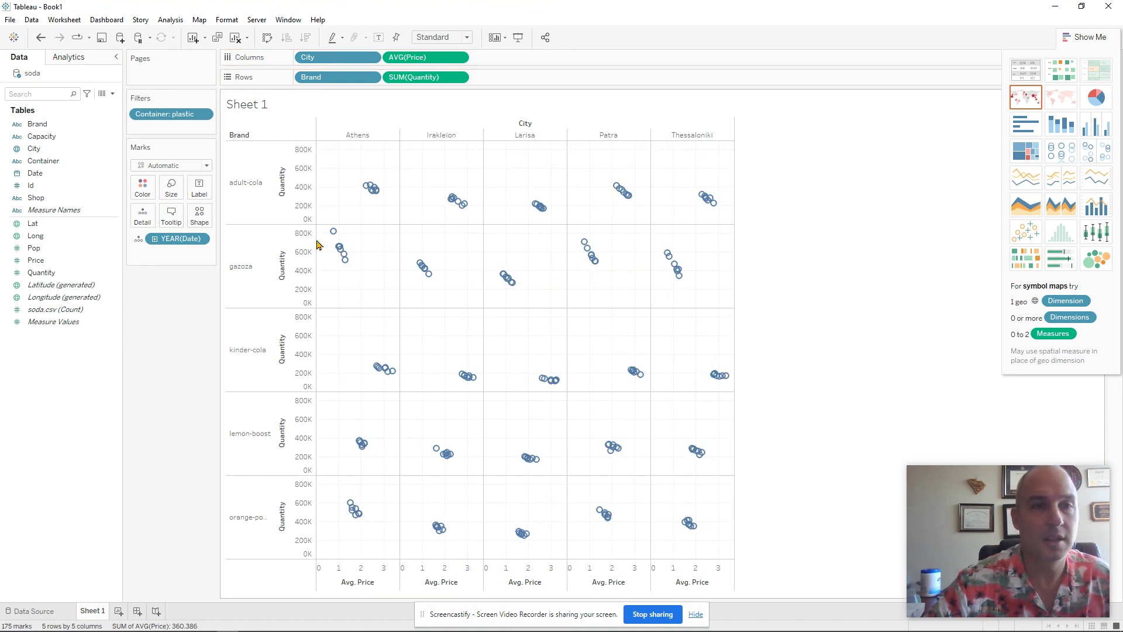
pyautogui.click(201, 240)
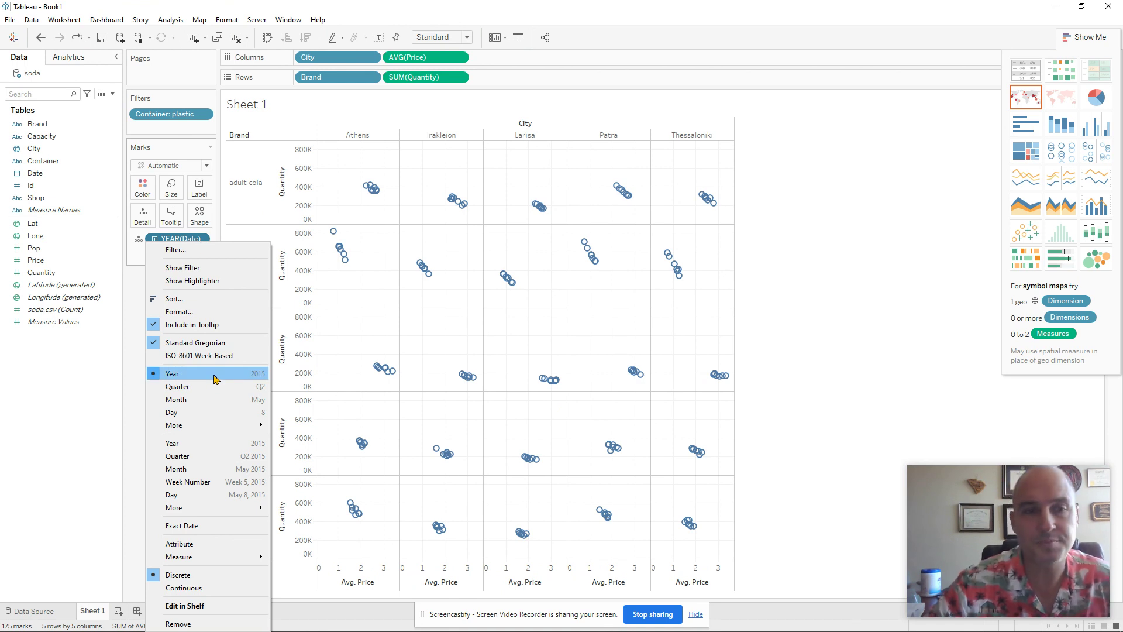
pyautogui.click(248, 473)
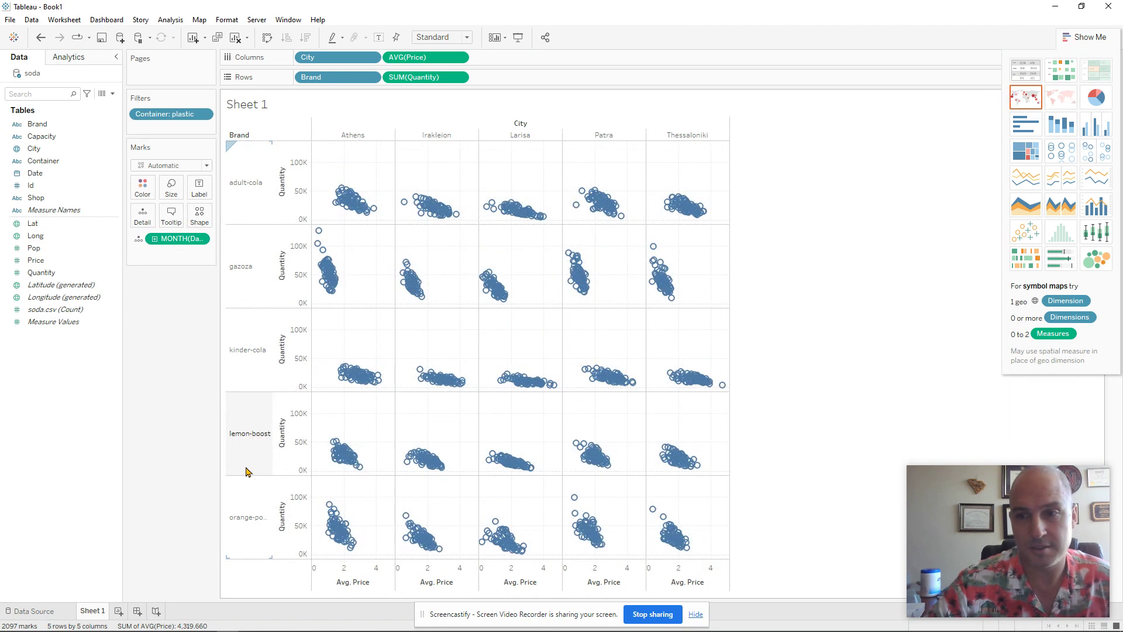
# - Add linear trend lines to all the Brand-by-City scatter plots and inspect the equation and fit statistics of individual lines
pyautogui.moveTo(603, 380)
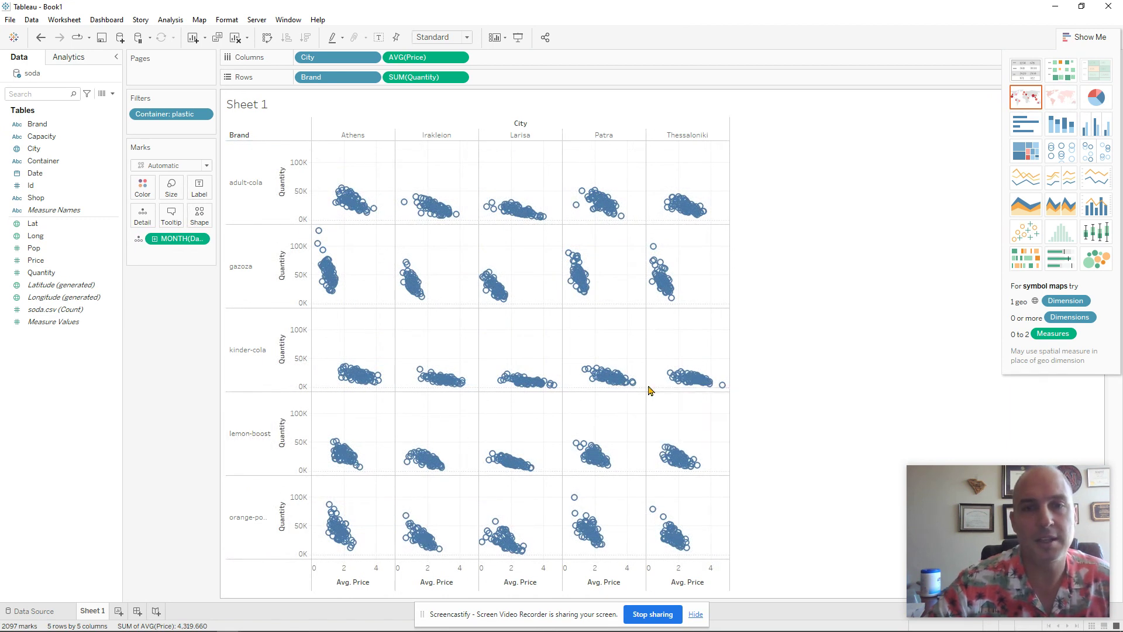
pyautogui.moveTo(719, 391)
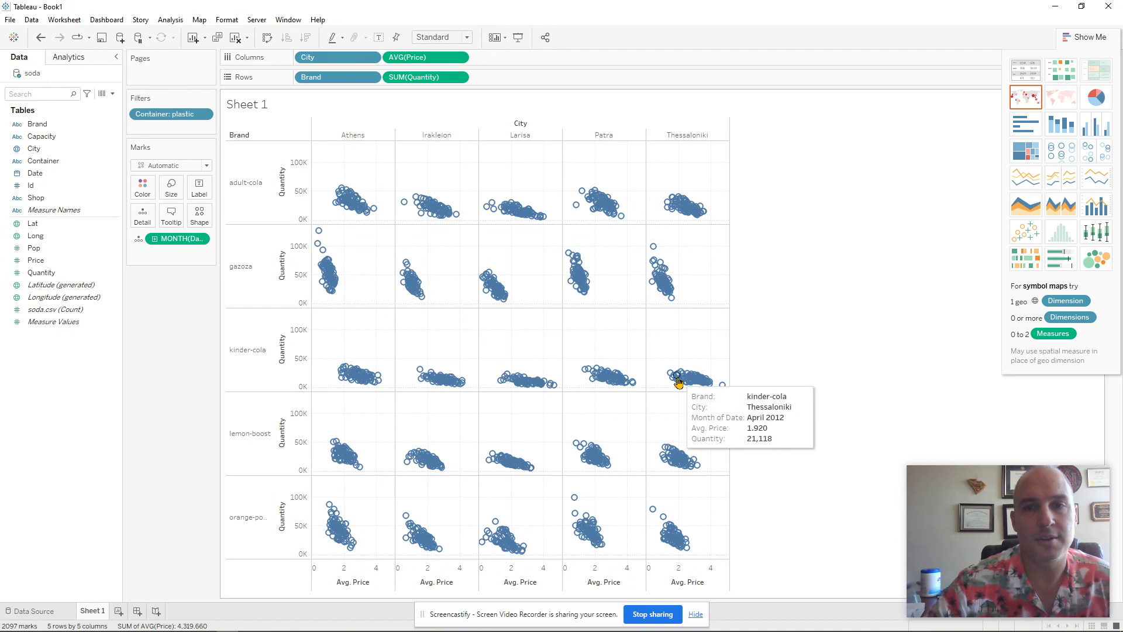
pyautogui.moveTo(671, 377)
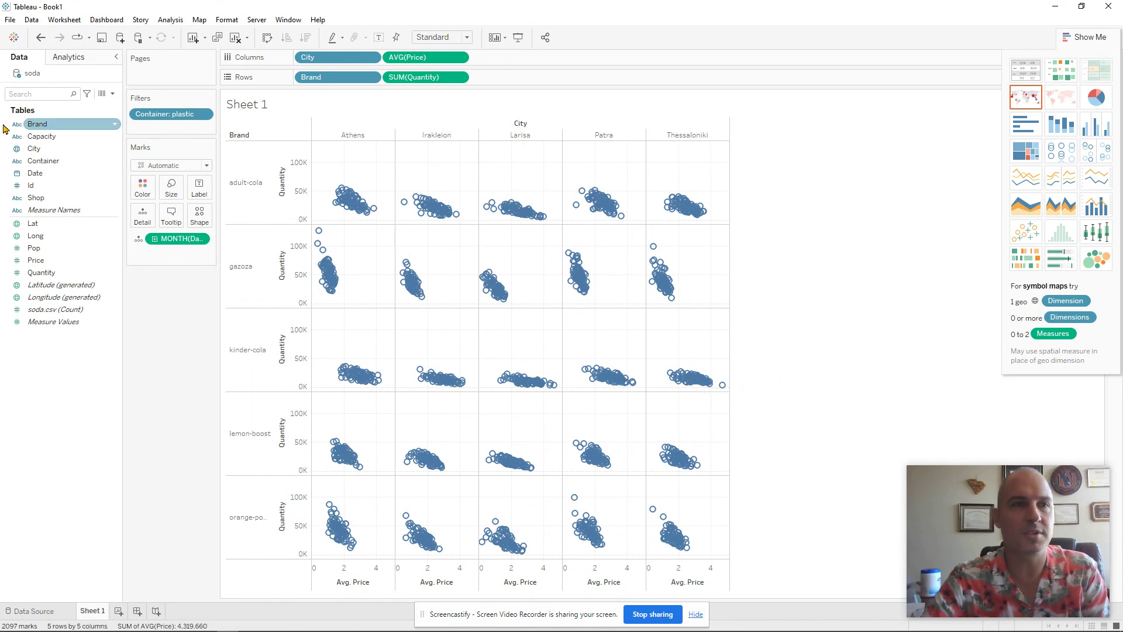
pyautogui.click(69, 56)
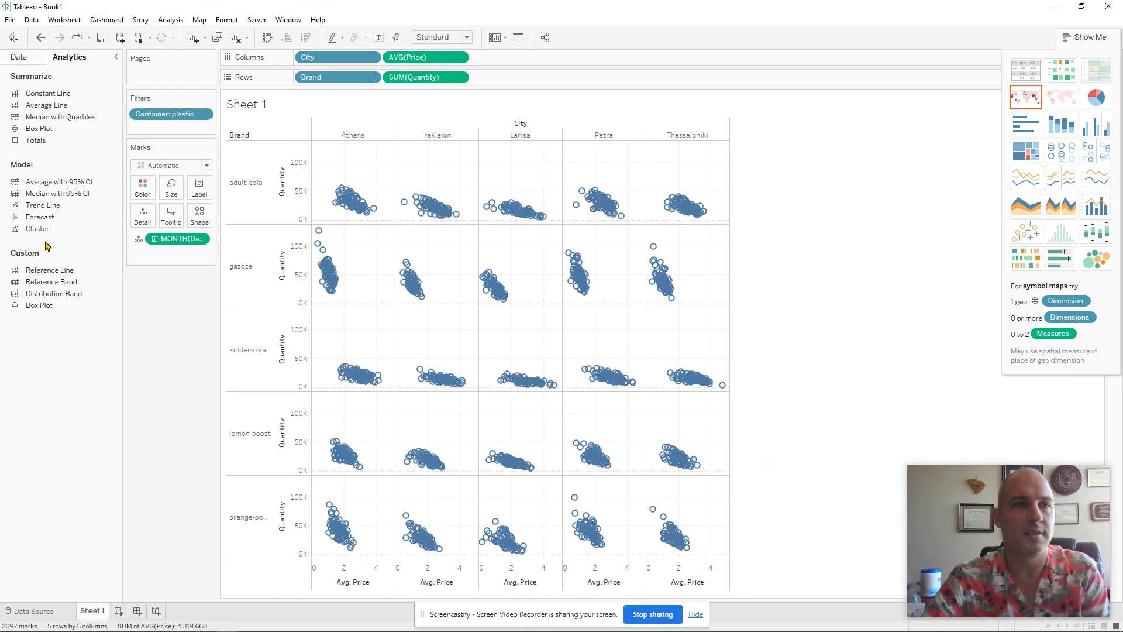
pyautogui.doubleClick(45, 207)
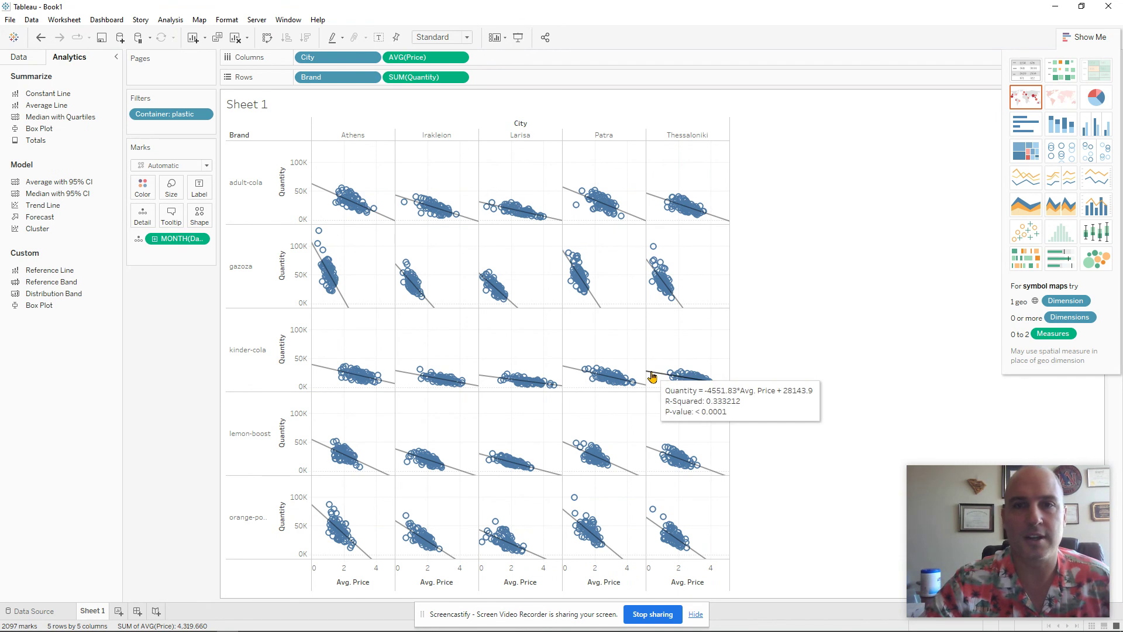
pyautogui.moveTo(605, 377)
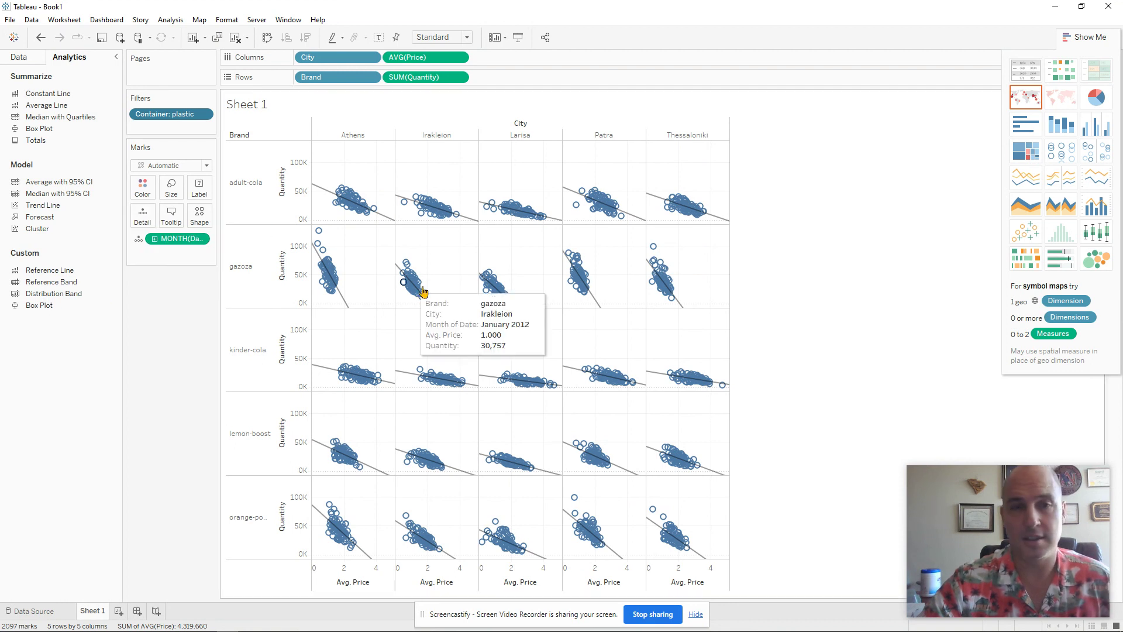
pyautogui.moveTo(419, 286)
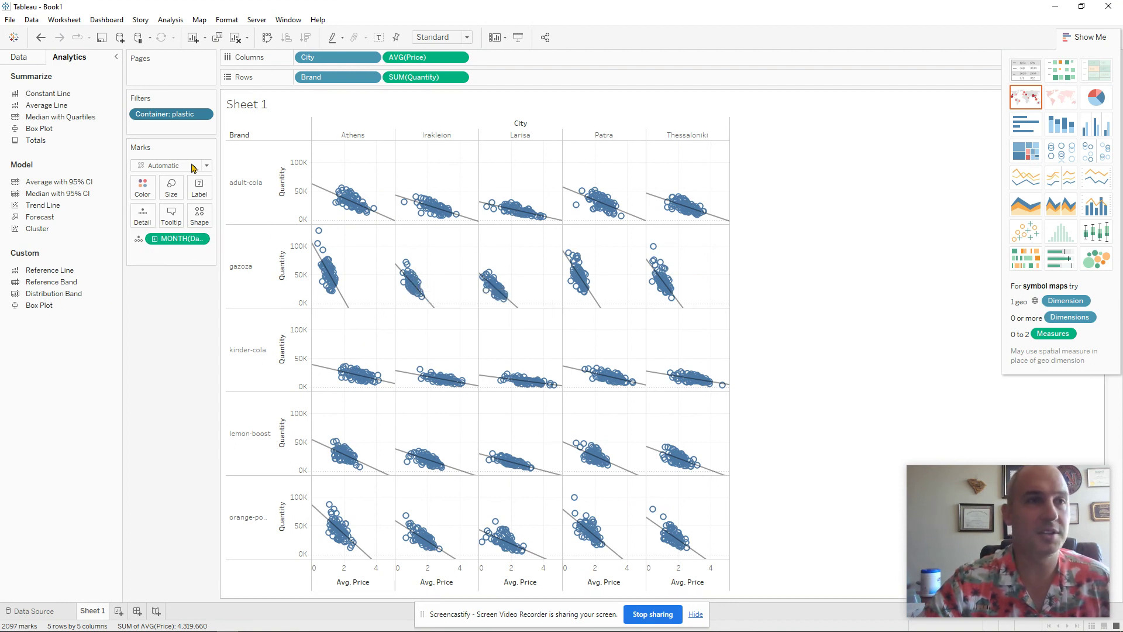
pyautogui.moveTo(391, 223)
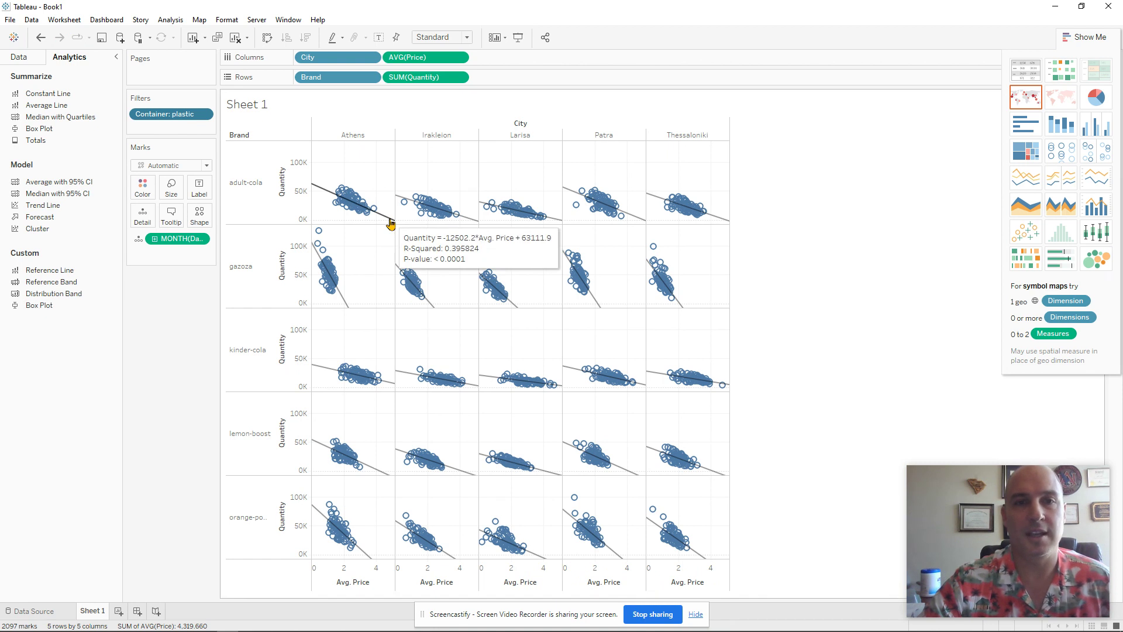